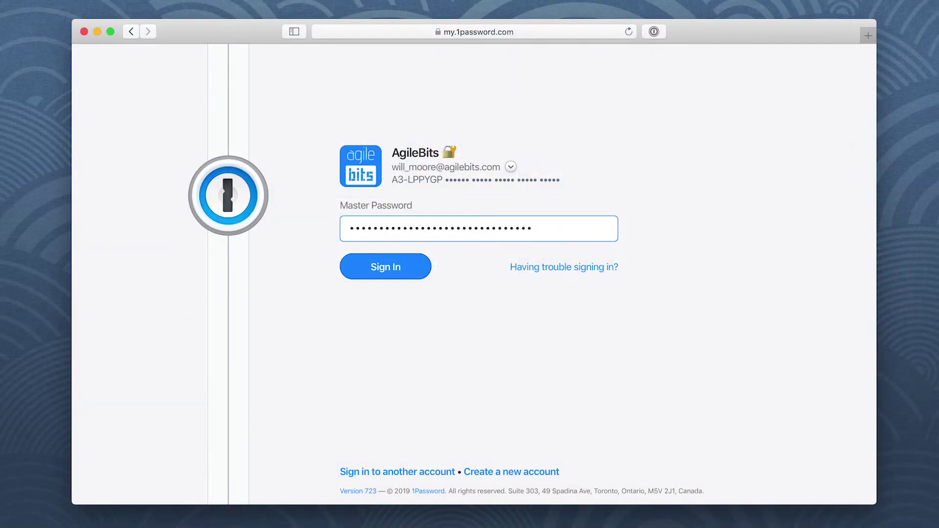
Step: Sign in with the master password to reach the home page listing the vaults
key("Return")
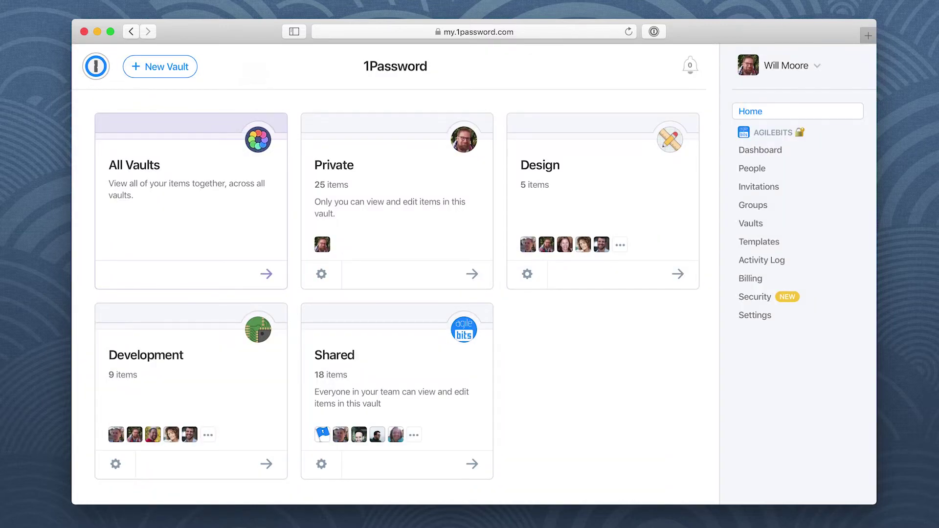
Step: Create a 'Toronto Office' vault with a description and maple leaf icon
left_click(184, 72)
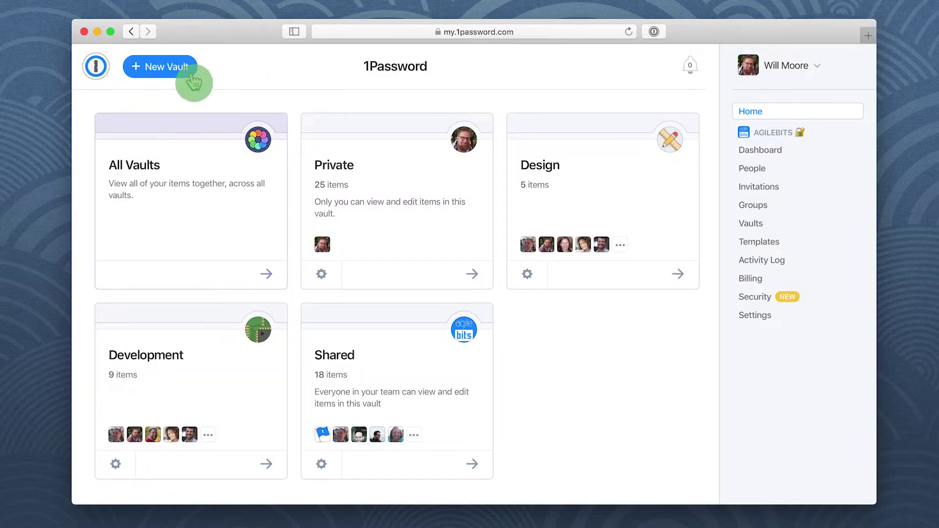
type("T")
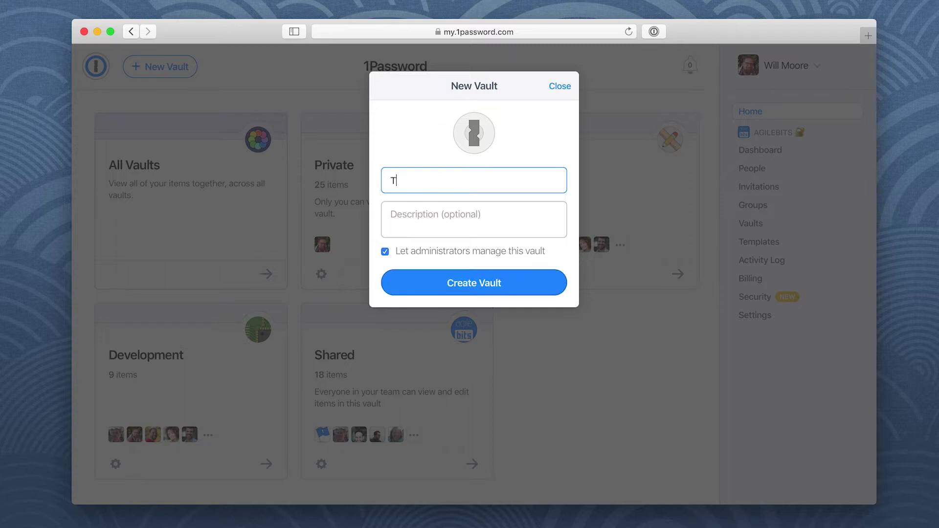
type("oronto Office")
key("Tab")
type("Shared items for everyone in the Toronto Office")
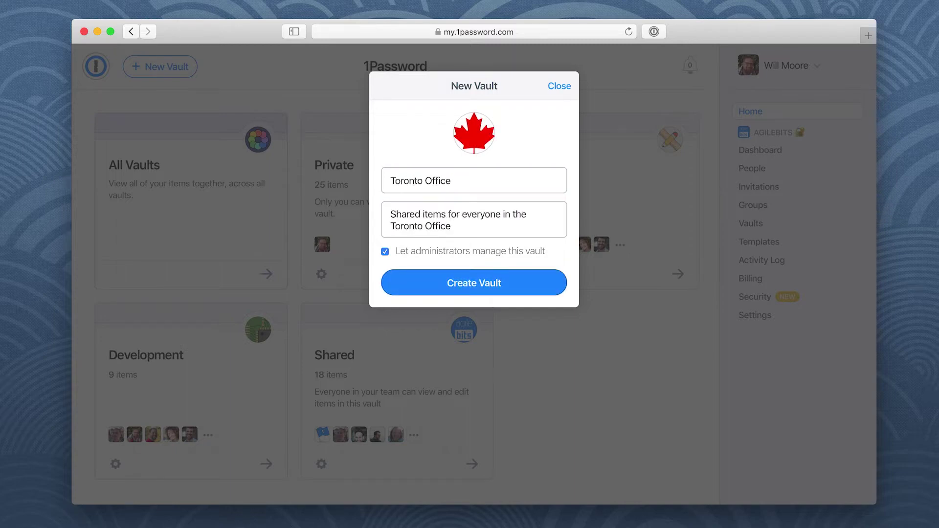
left_click(555, 288)
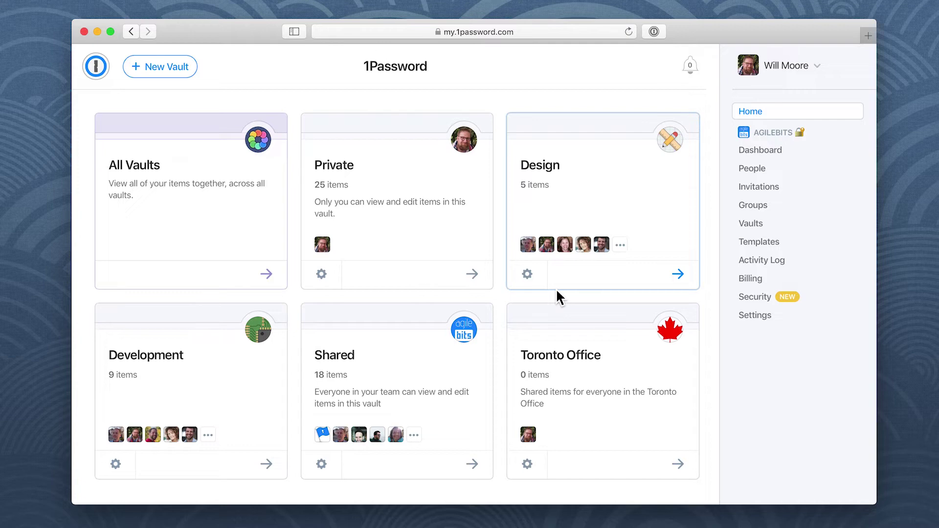
Step: Show the Toronto Office vault's details and bring up People management
left_click(528, 467)
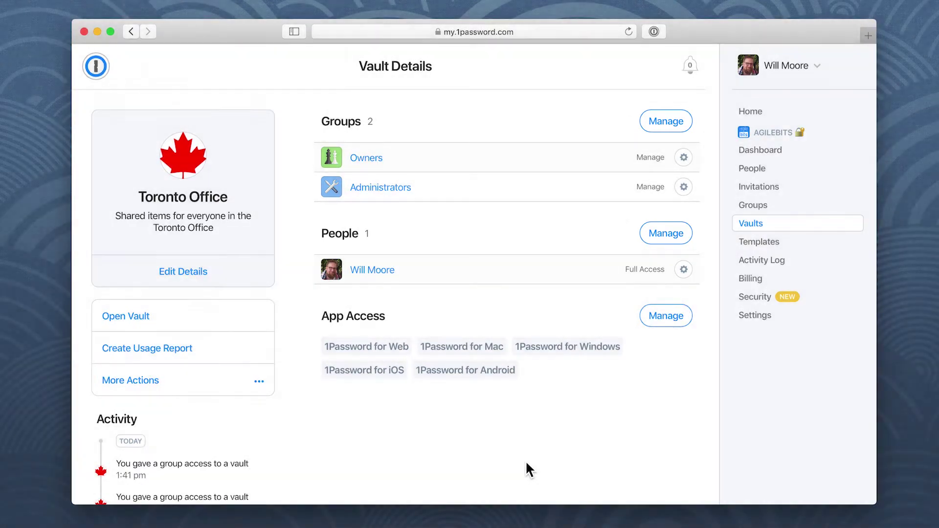
left_click(664, 235)
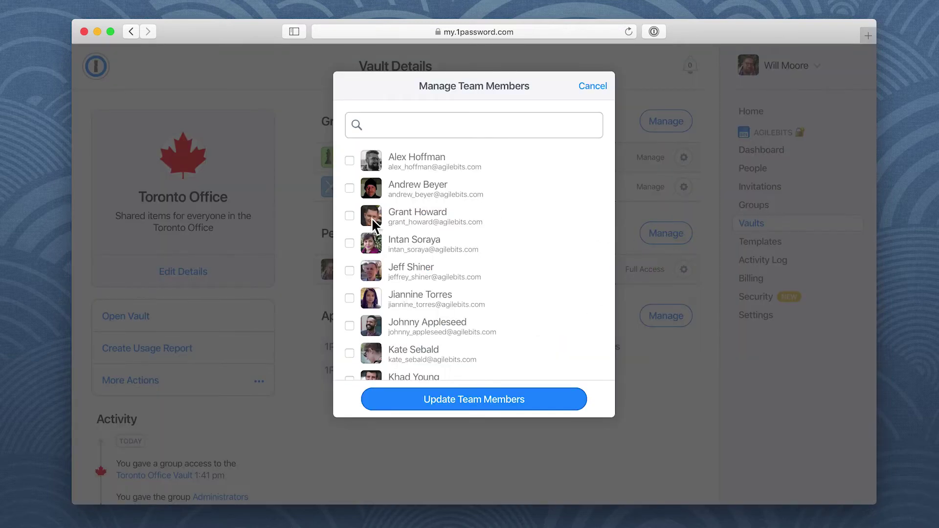
left_click(350, 216)
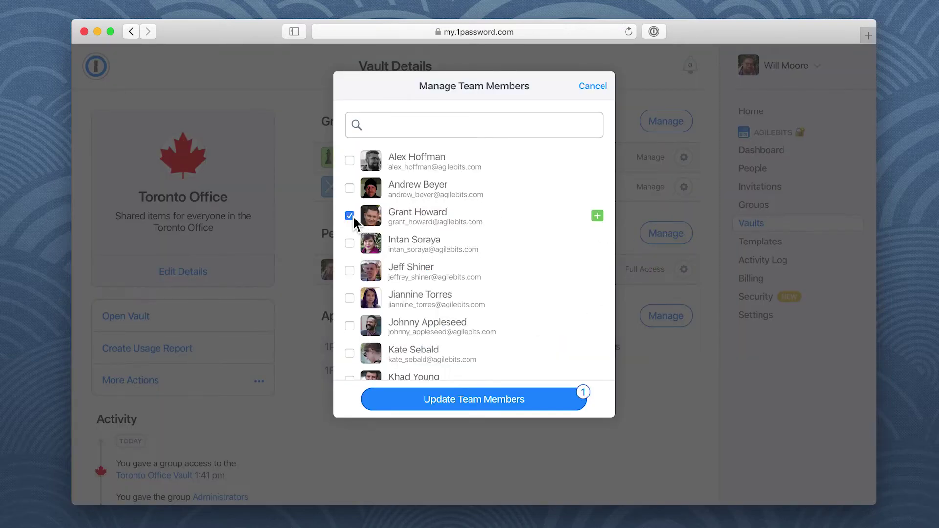
left_click(349, 299)
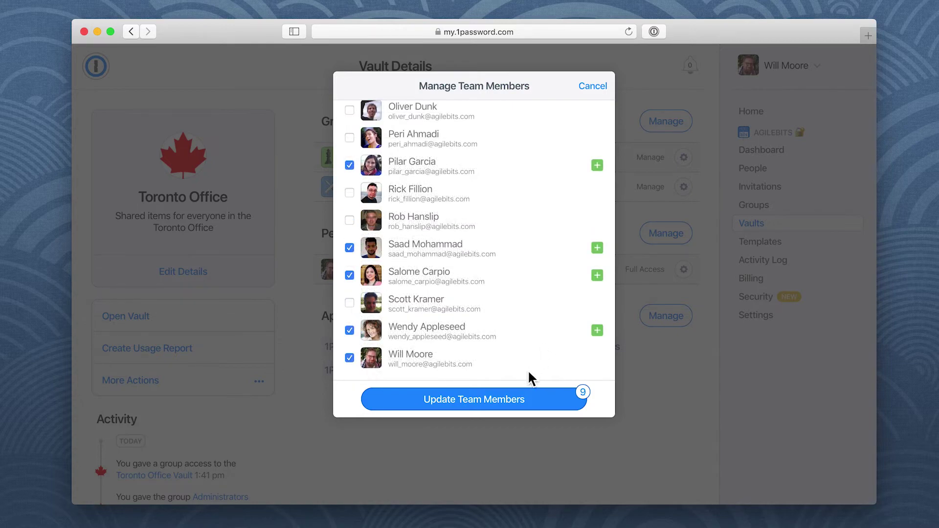
left_click(522, 401)
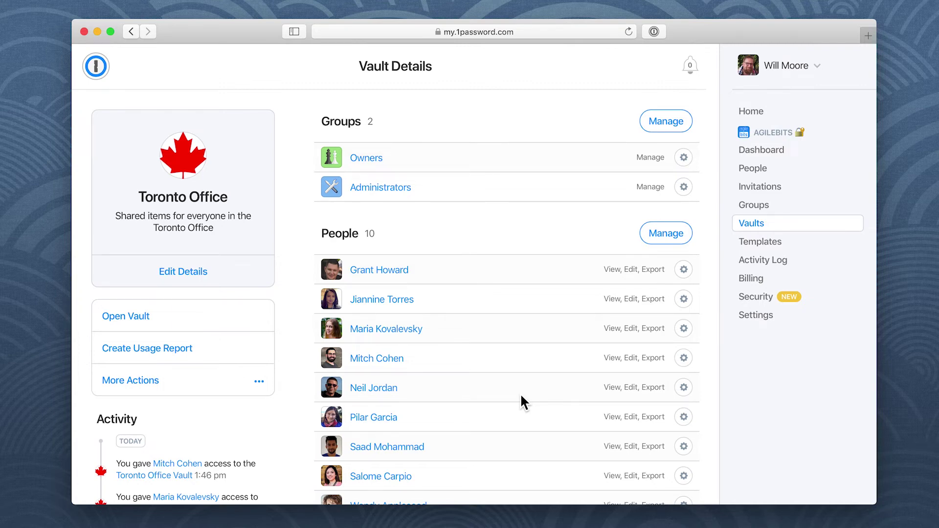
scroll(521, 400, "down", 4)
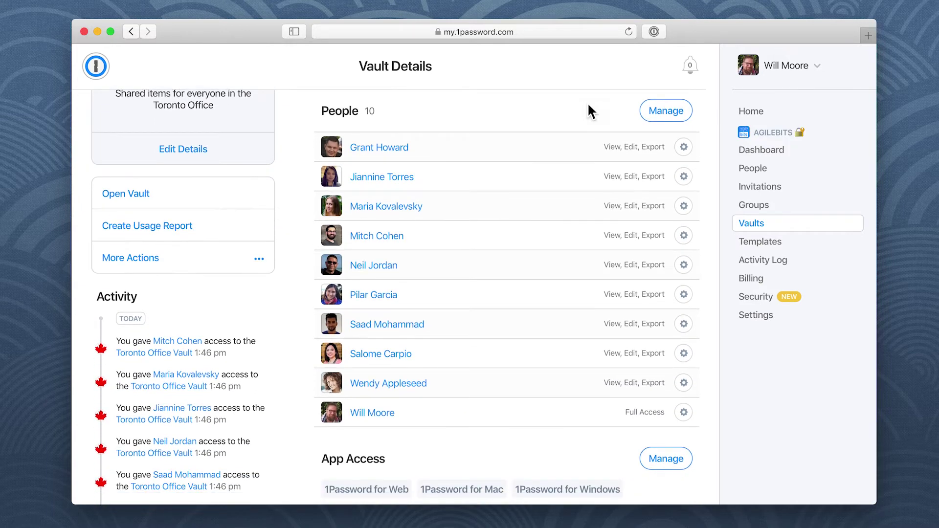
left_click(683, 147)
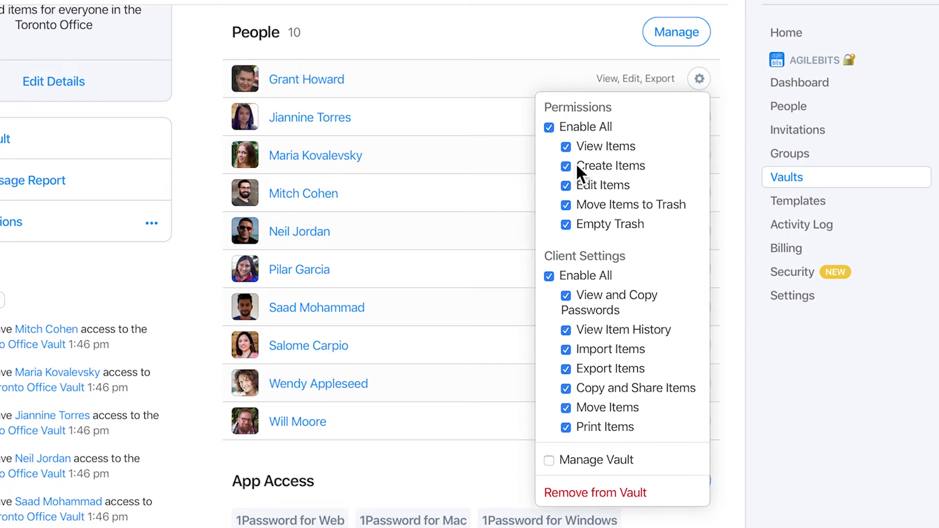
left_click(566, 204)
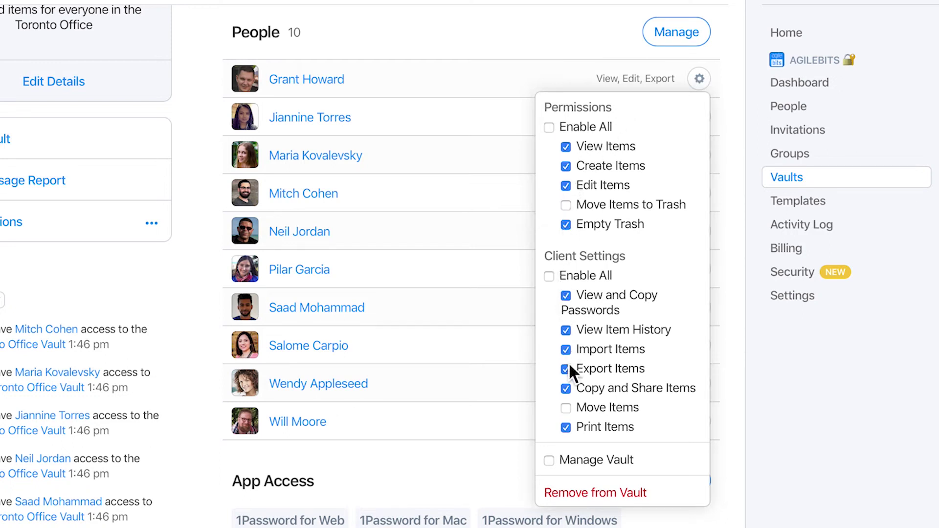